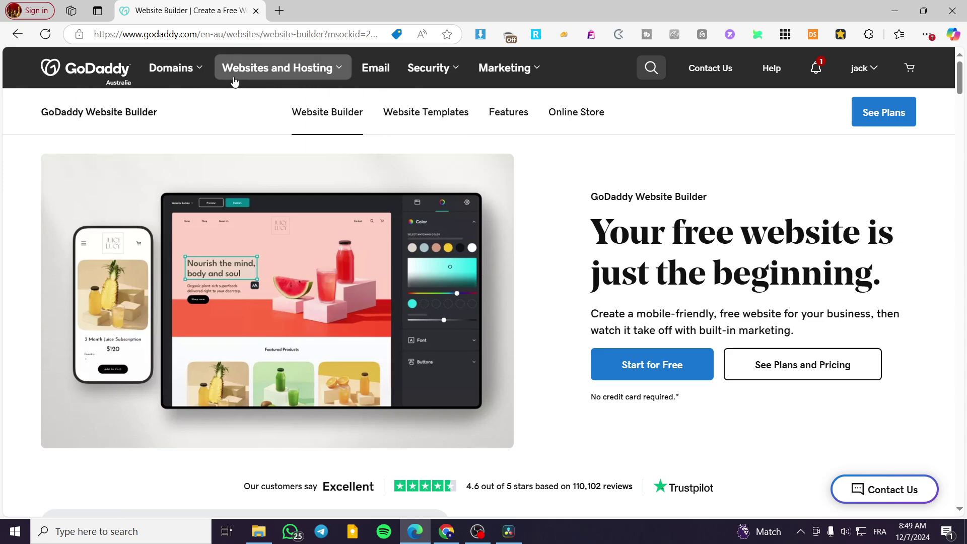
- Go to My Products through the jack account menu
left_click(296, 75)
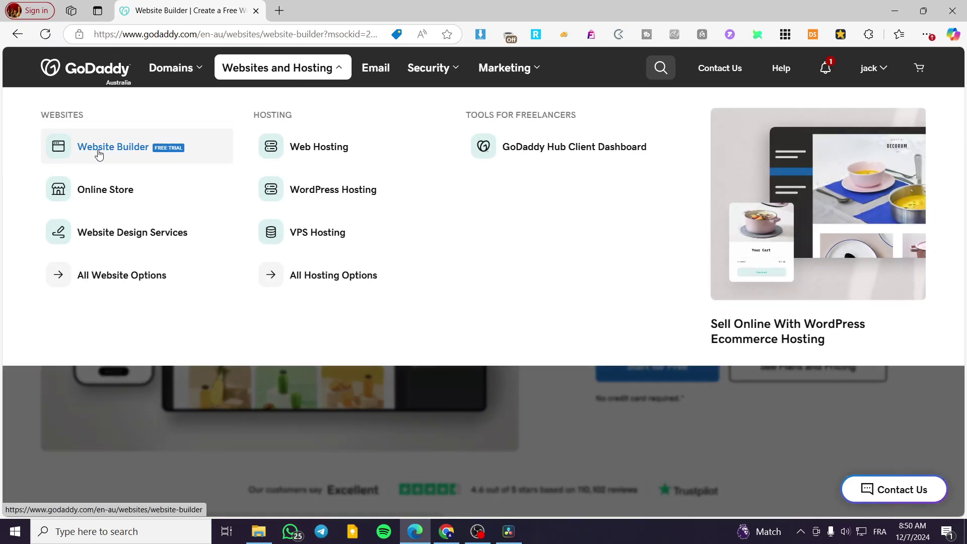
left_click(324, 370)
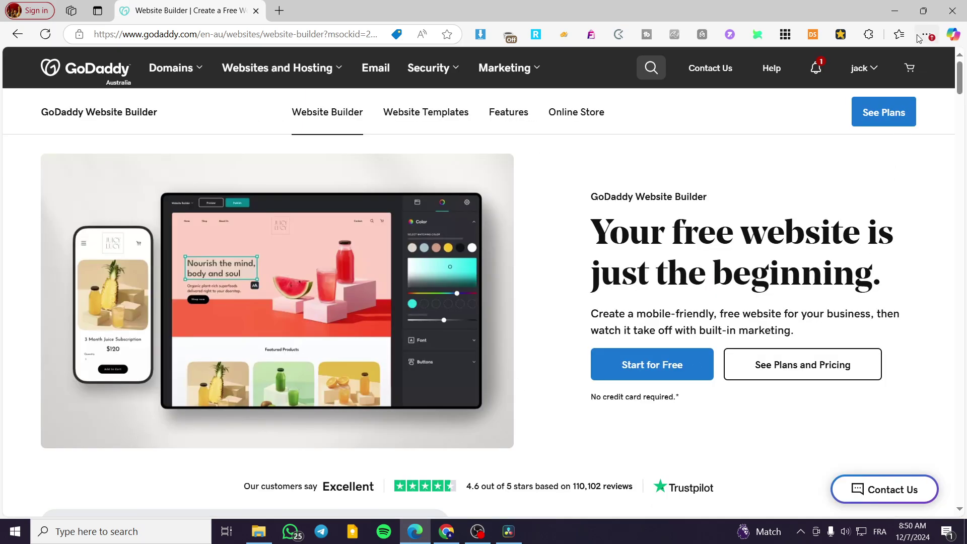
left_click(881, 75)
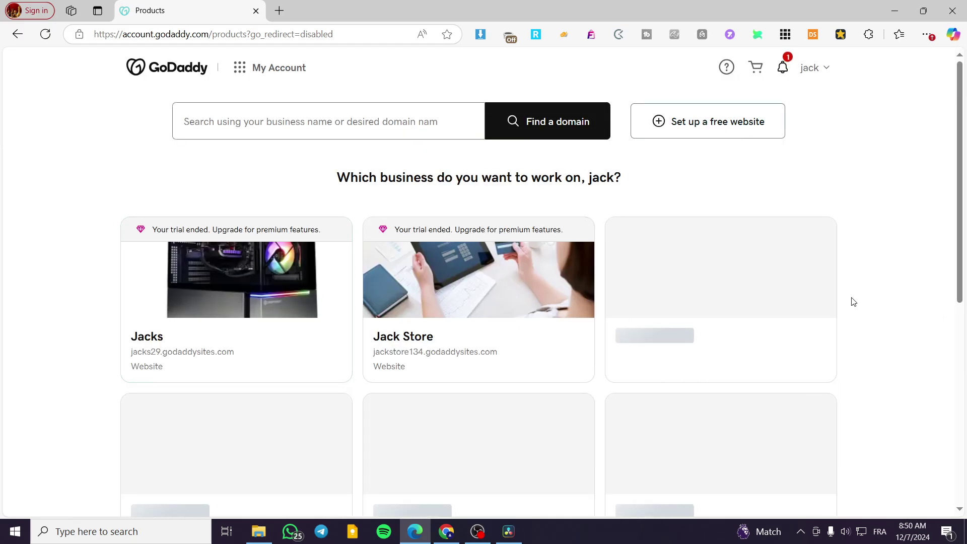
scroll(680, 378, "down", 3)
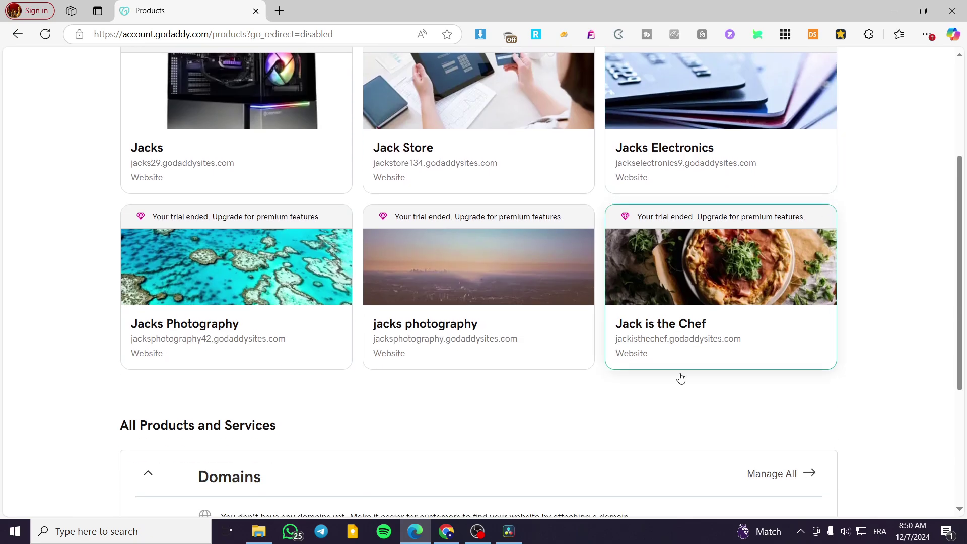
scroll(845, 379, "up", 1)
scroll(869, 380, "down", 3)
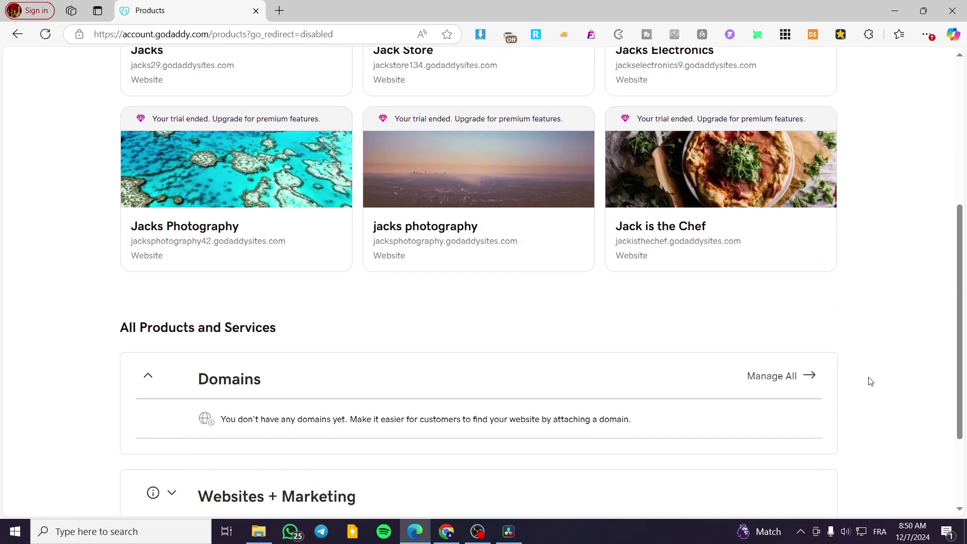
scroll(870, 373, "up", 5)
- Open the Jacks website dashboard and launch its site editor with Edit Website
left_click(192, 277)
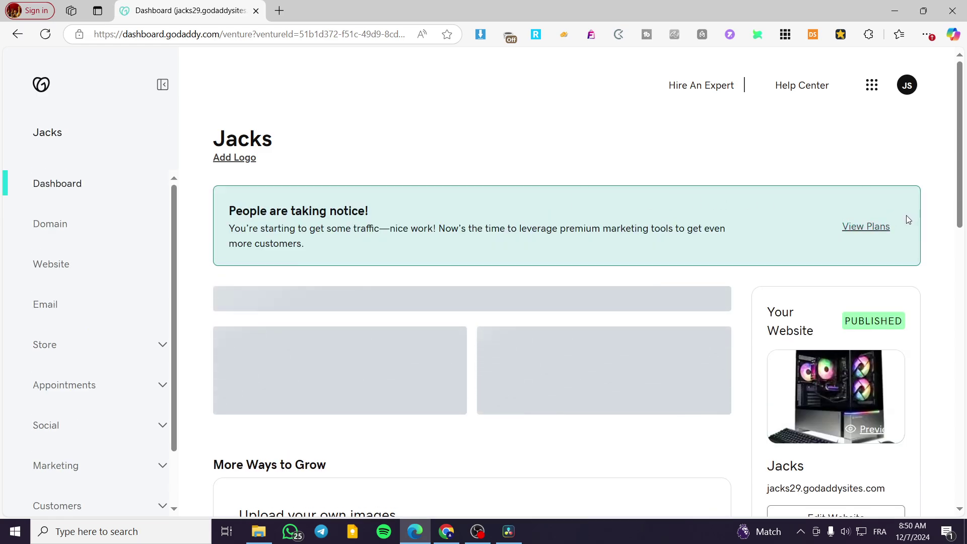
scroll(940, 226, "down", 3)
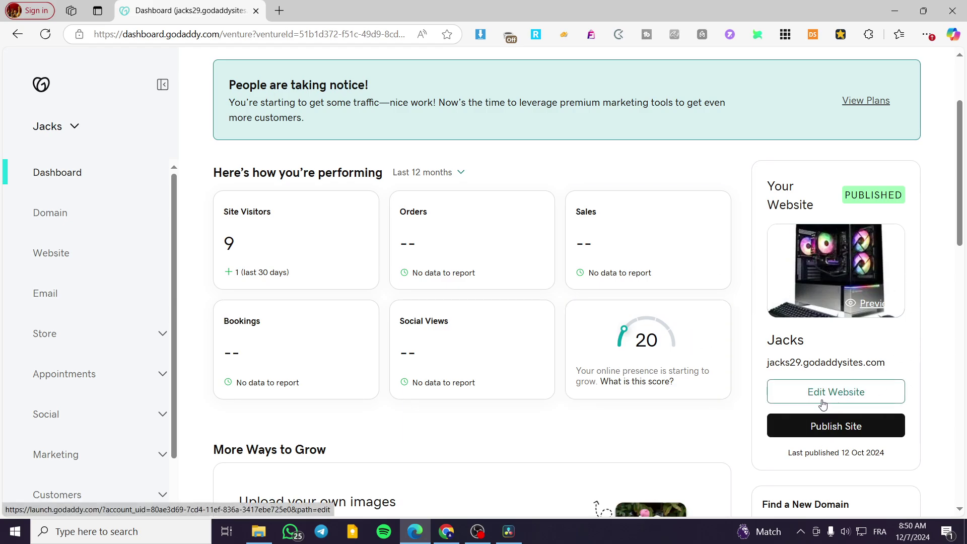
left_click(881, 399)
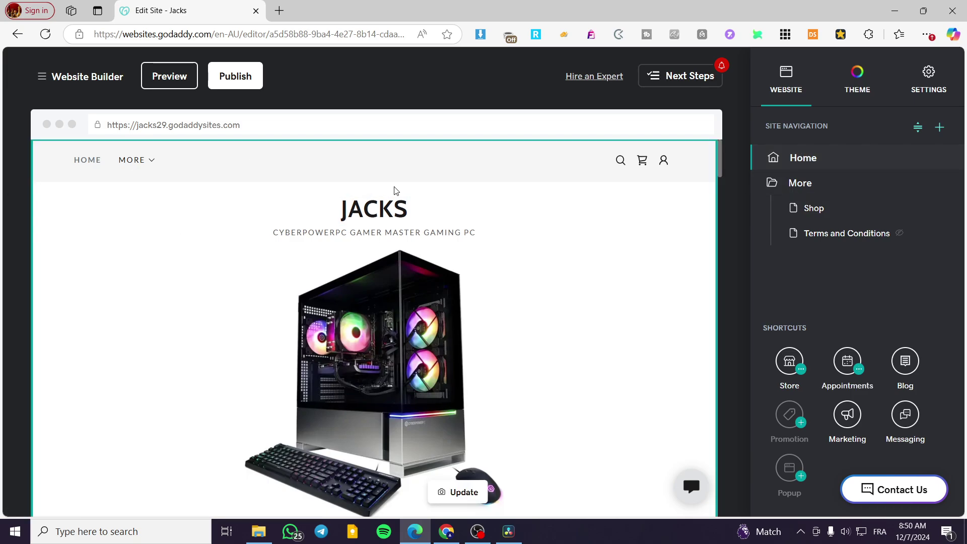
- Scroll the Jacks home page preview, try adding a page, then return to Site Navigation
scroll(395, 190, "down", 6)
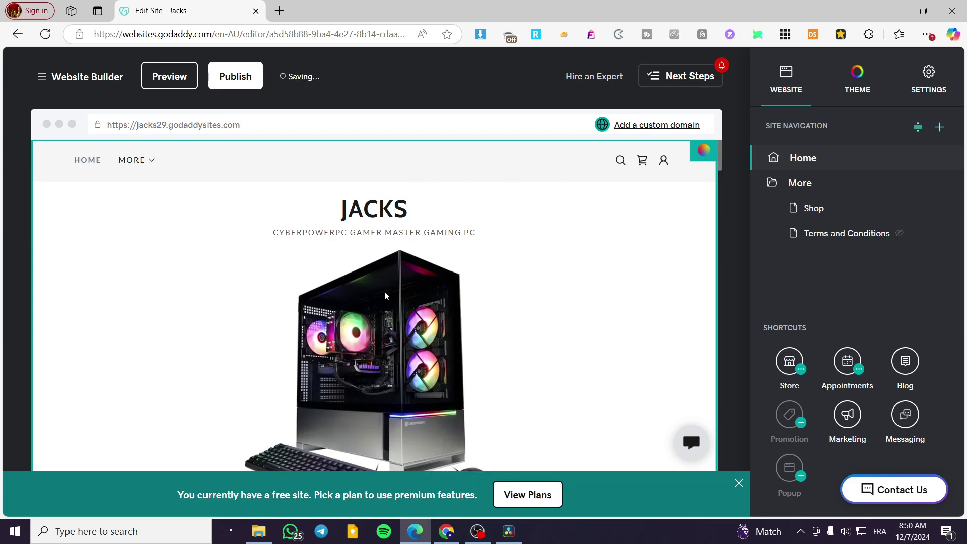
scroll(544, 333, "down", 3)
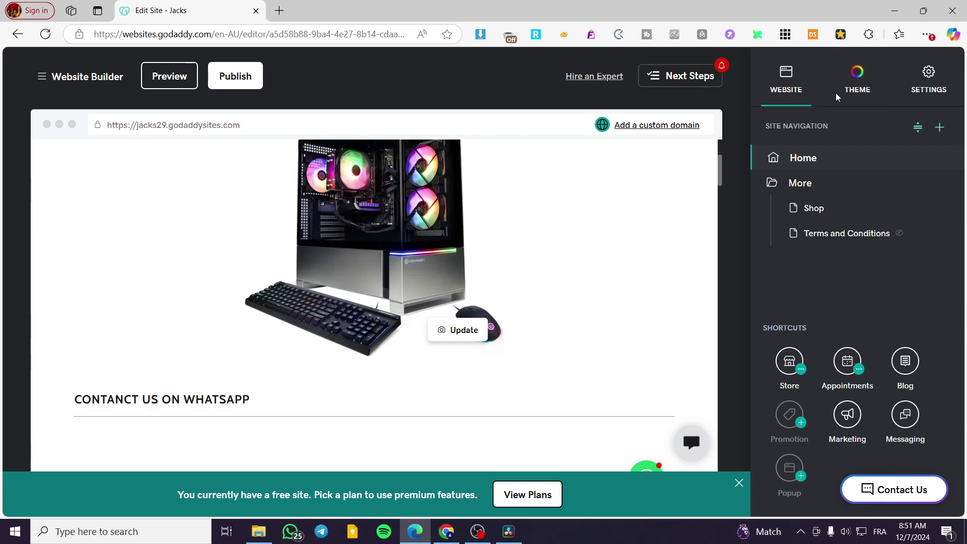
left_click(939, 127)
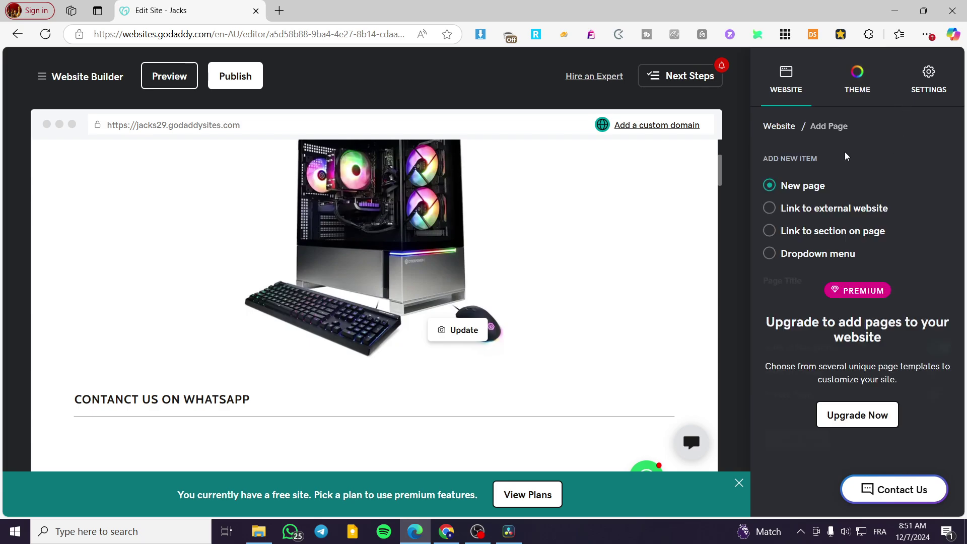
left_click(785, 81)
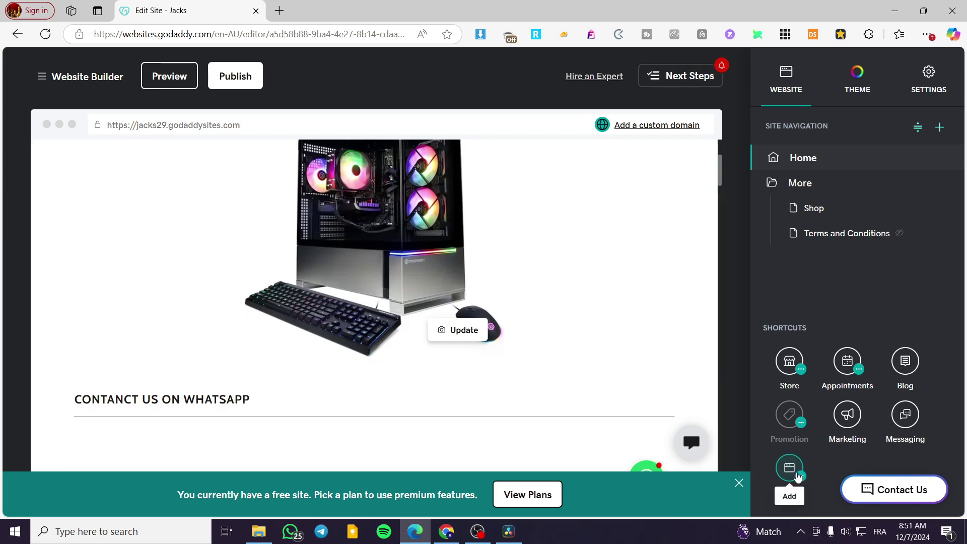
- Switch on Enable Popup for the Jacks site from the Popup shortcut
left_click(790, 468)
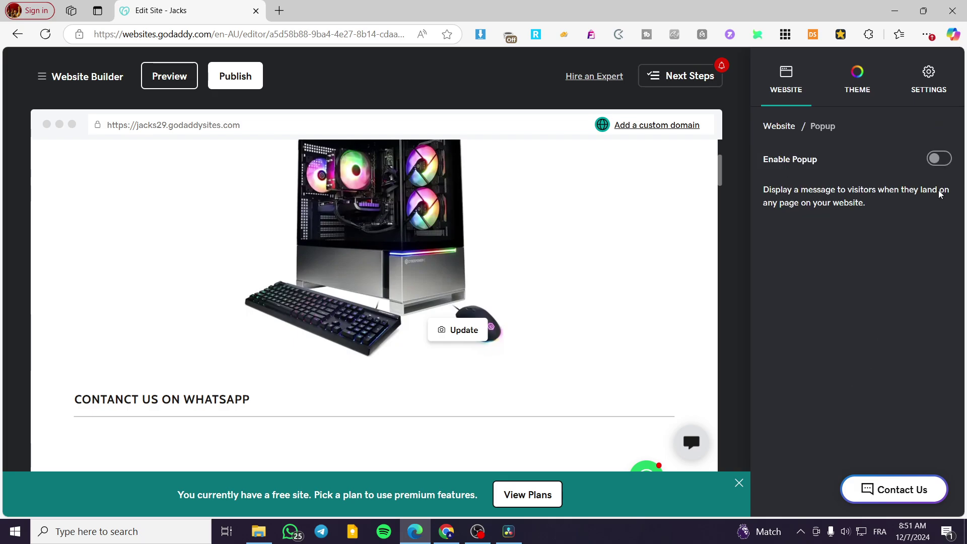
left_click(939, 161)
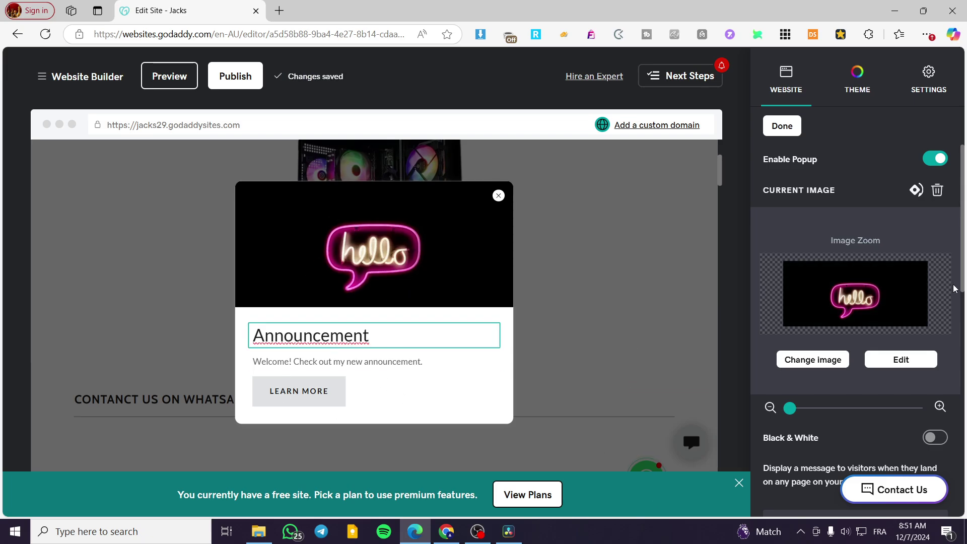
scroll(899, 328, "down", 3)
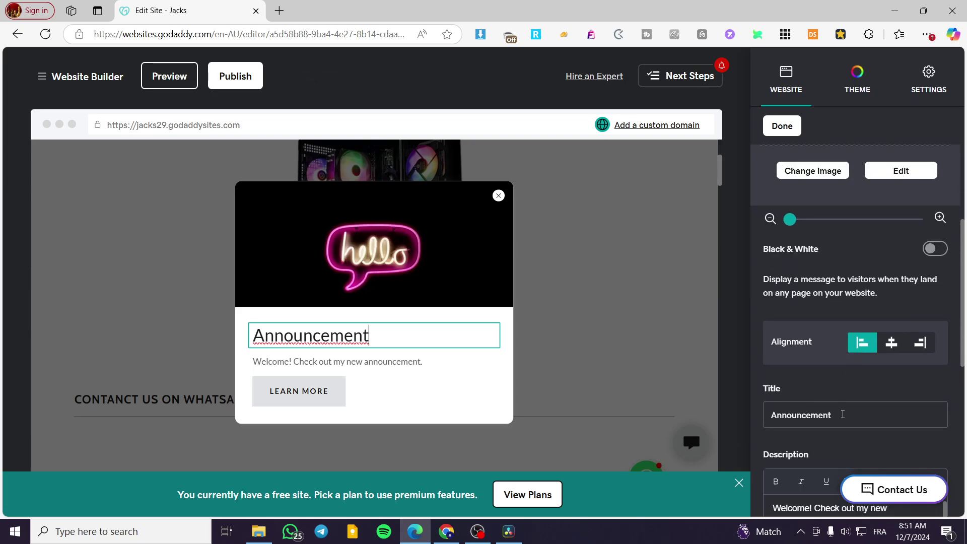
scroll(832, 389, "down", 2)
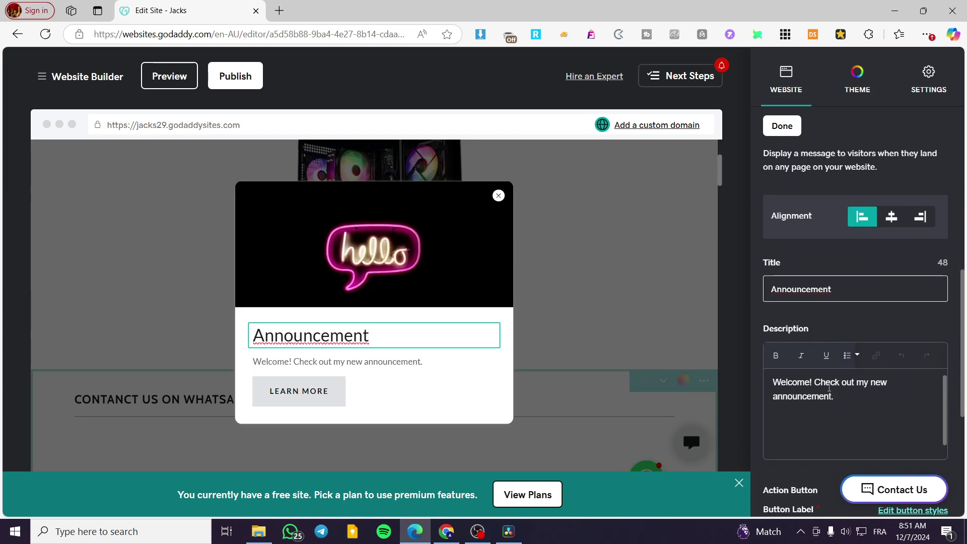
scroll(835, 388, "up", 5)
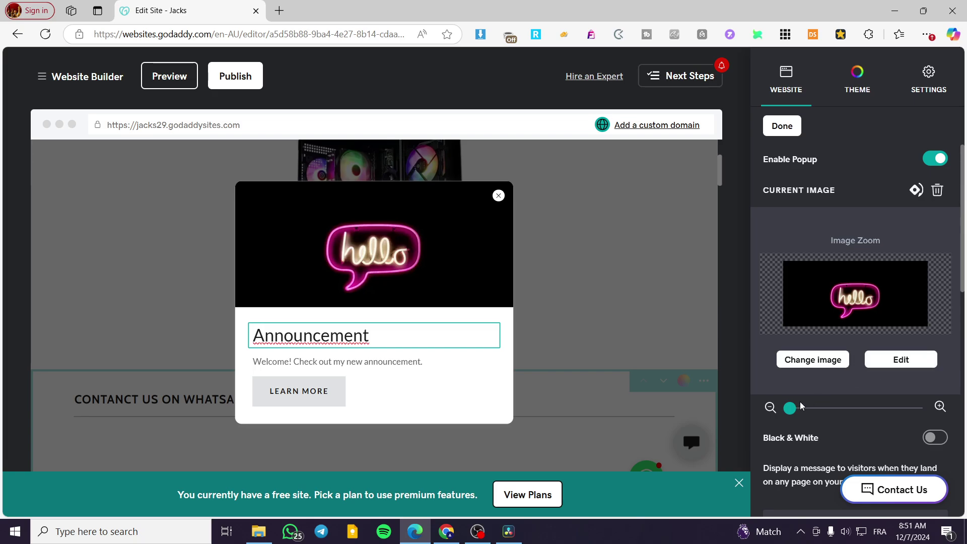
- Zoom the popup's neon hello image in slightly with the Image Zoom slider
mouse_move(791, 408)
left_mouse_down()
mouse_move(813, 409)
mouse_move(804, 412)
left_mouse_up()
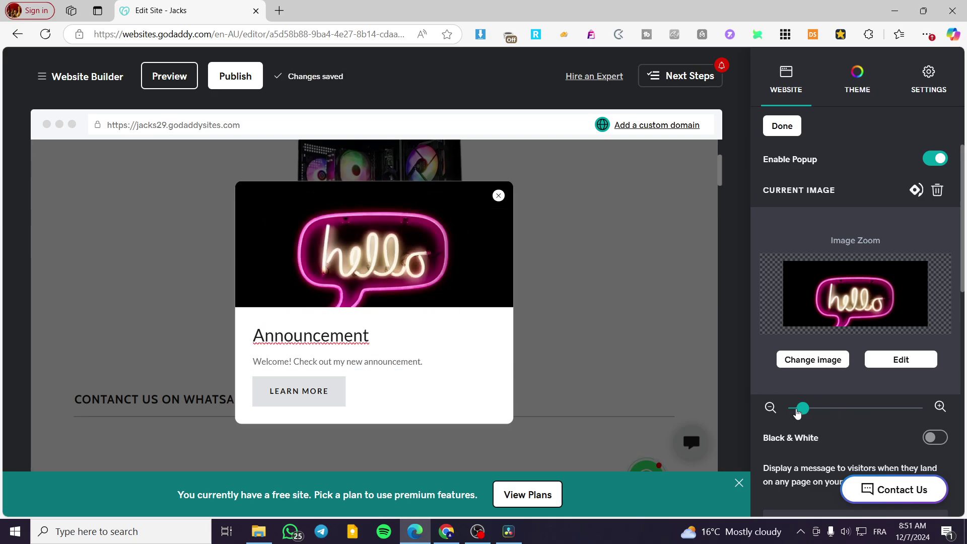
left_click_drag(802, 411, 797, 412)
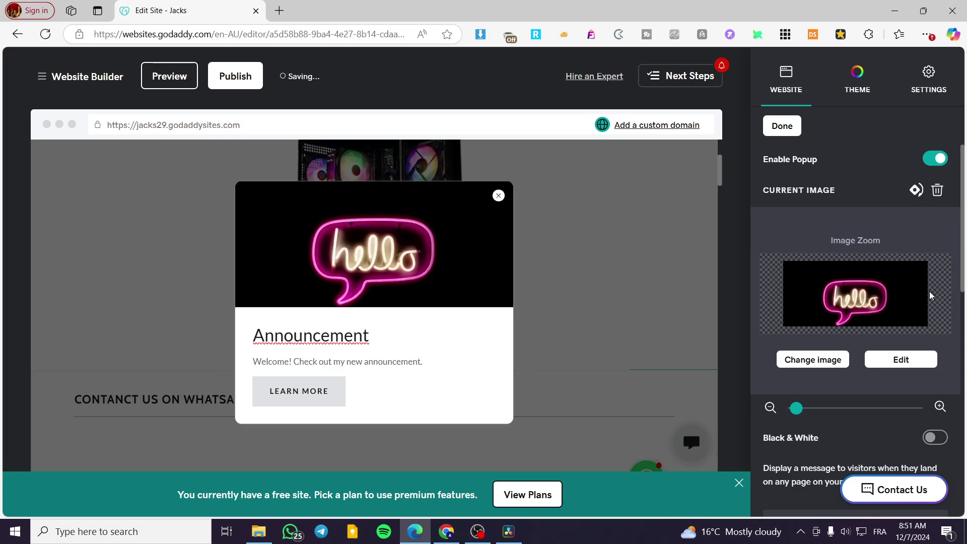
scroll(889, 292, "down", 10)
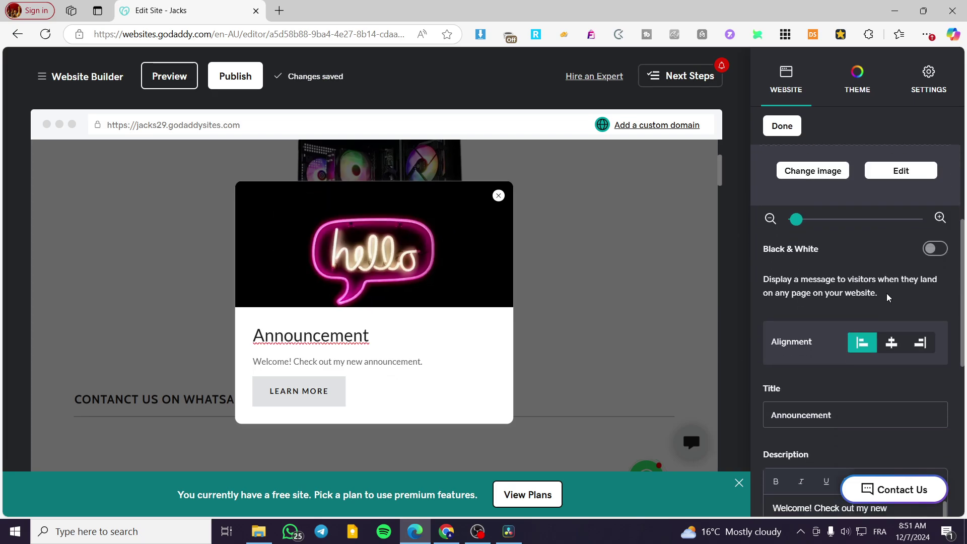
scroll(884, 298, "down", 2)
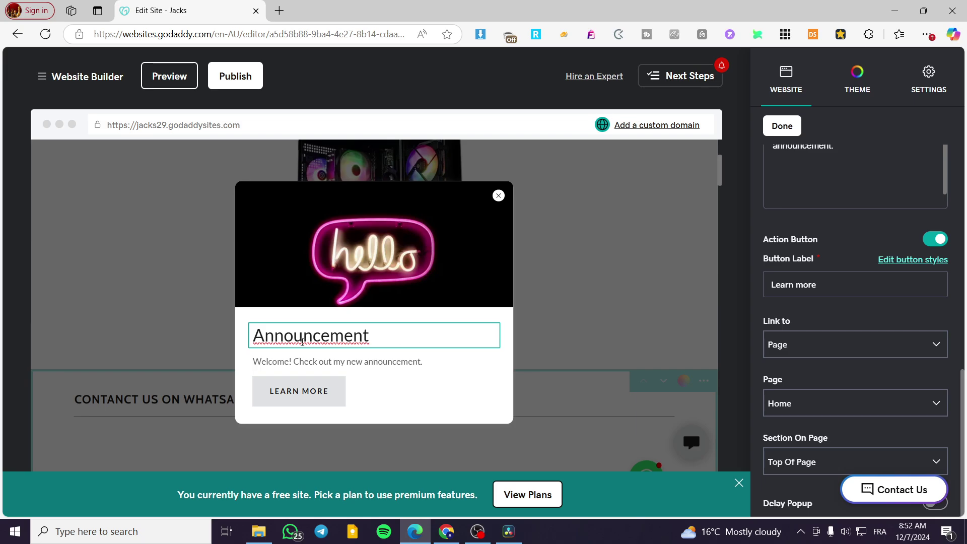
- Replace the popup title 'Announcement' with '30% Off'
left_click_drag(387, 331, 210, 351)
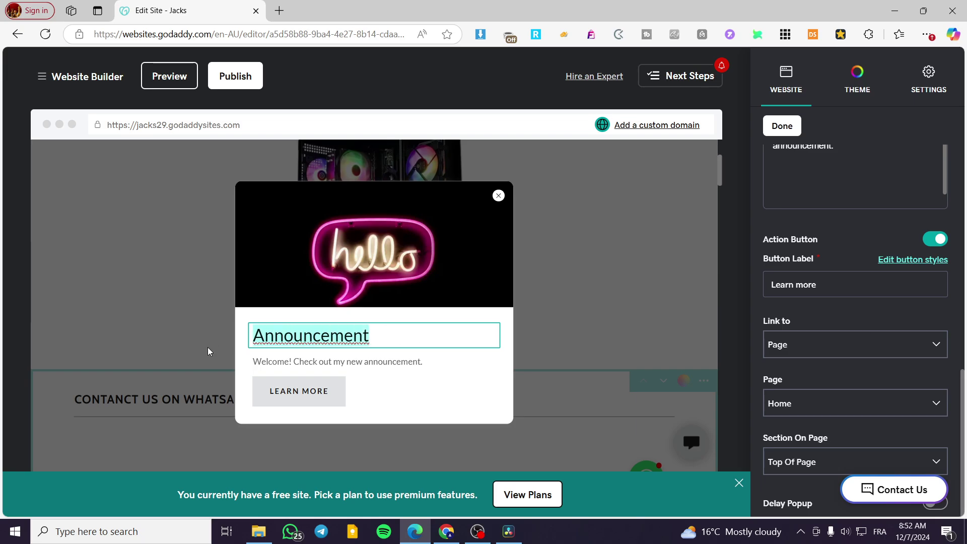
type("30")
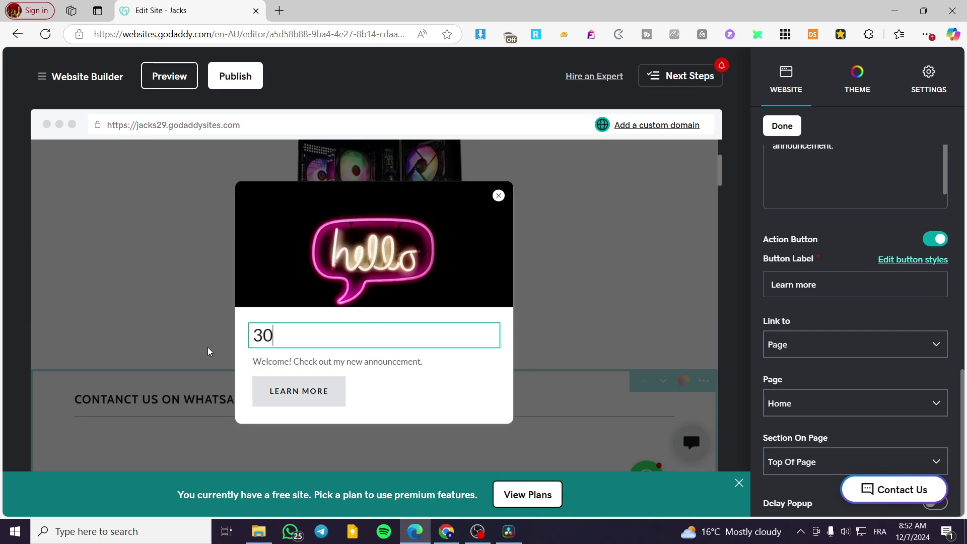
type("% Off")
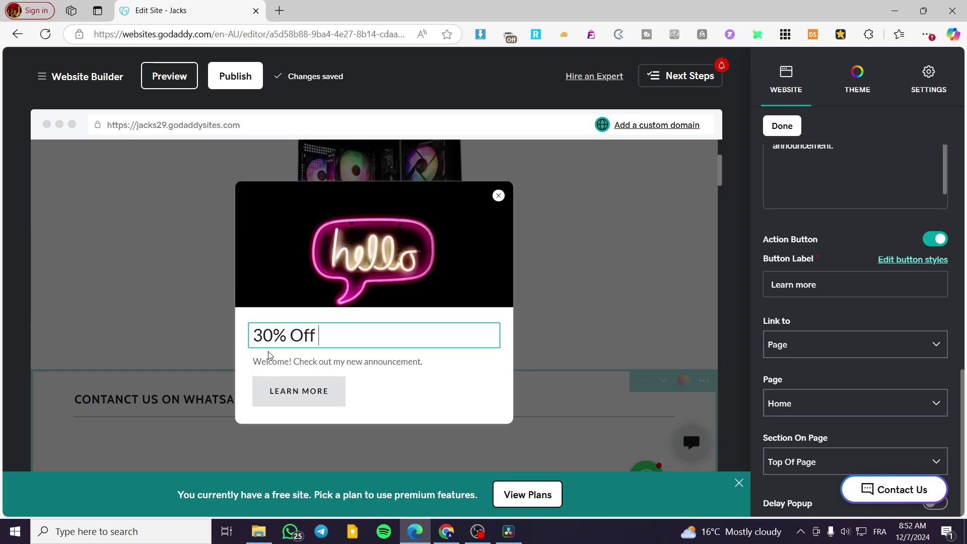
type(" Offer")
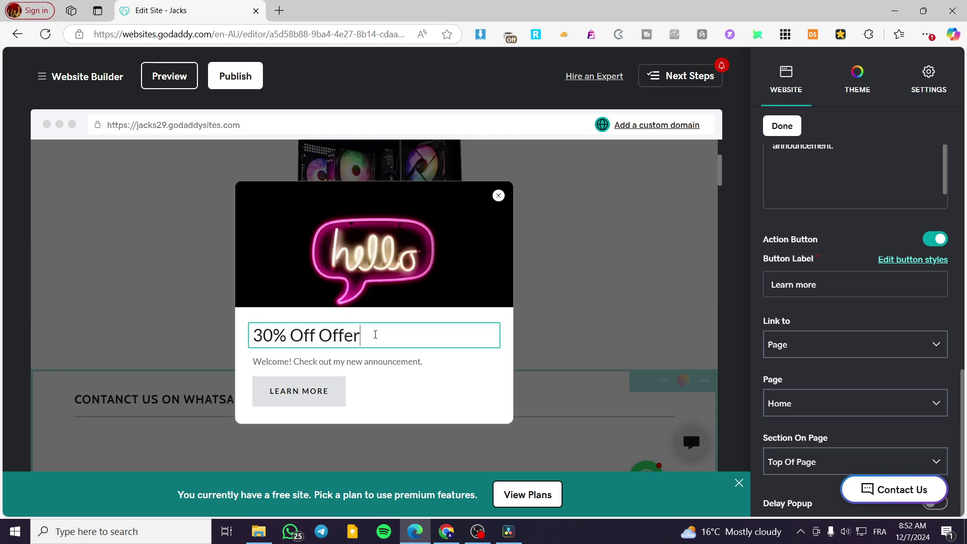
left_click_drag(375, 335, 318, 335)
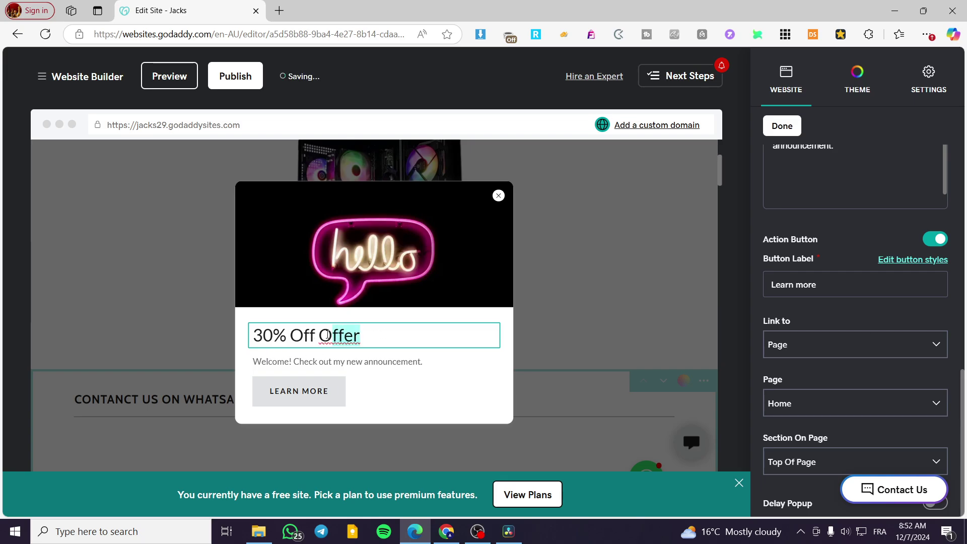
key("BackSpace")
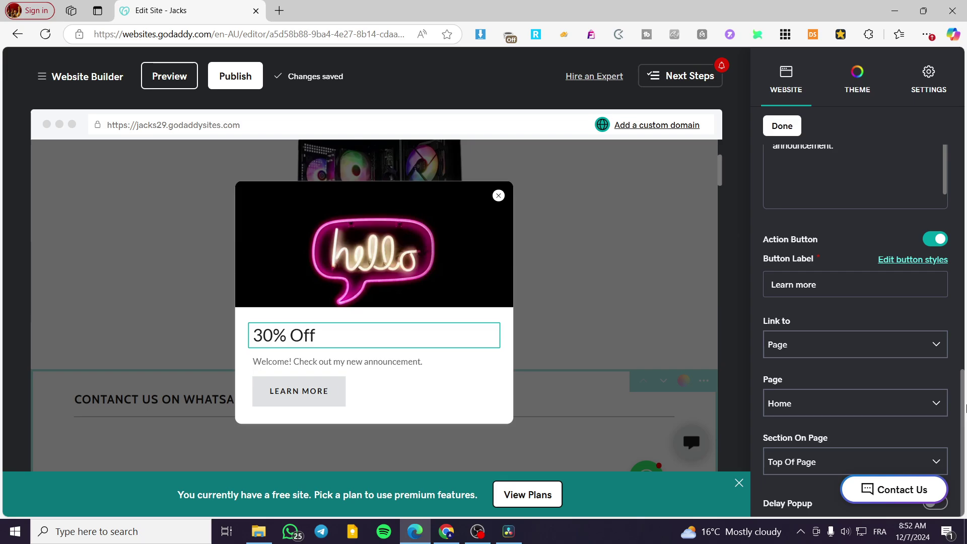
scroll(898, 391, "up", 4)
- Set the popup description to 'Get Your Offer Now'
triple_click(777, 332)
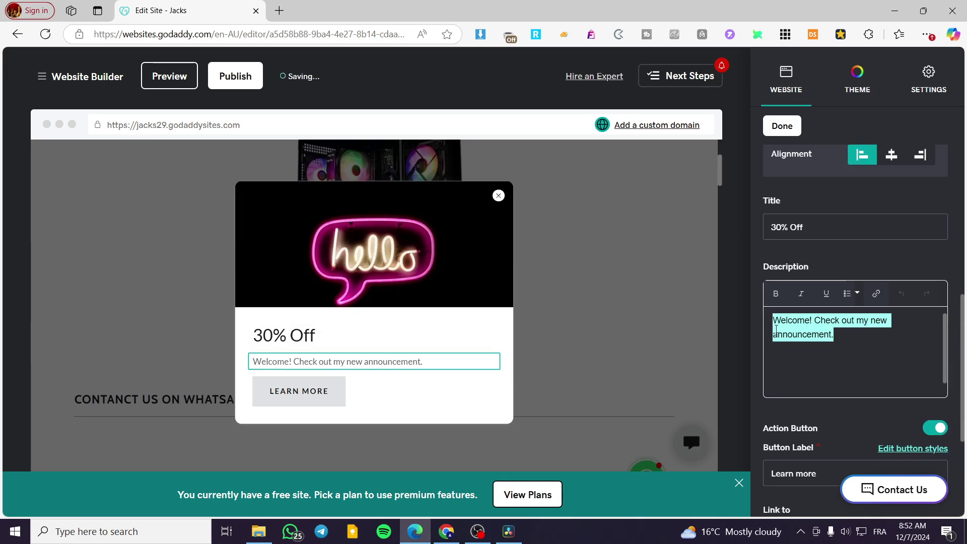
type("Get Your")
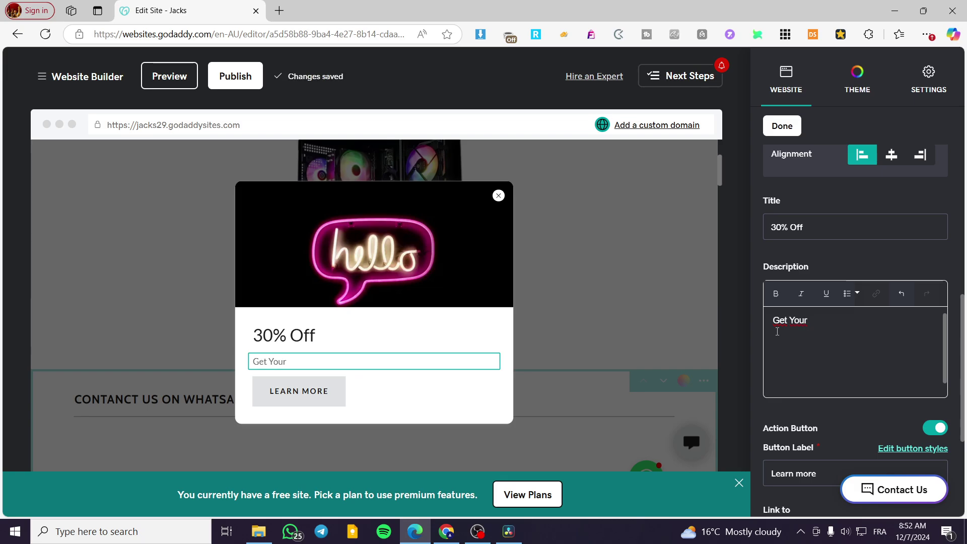
type(" Offer Now")
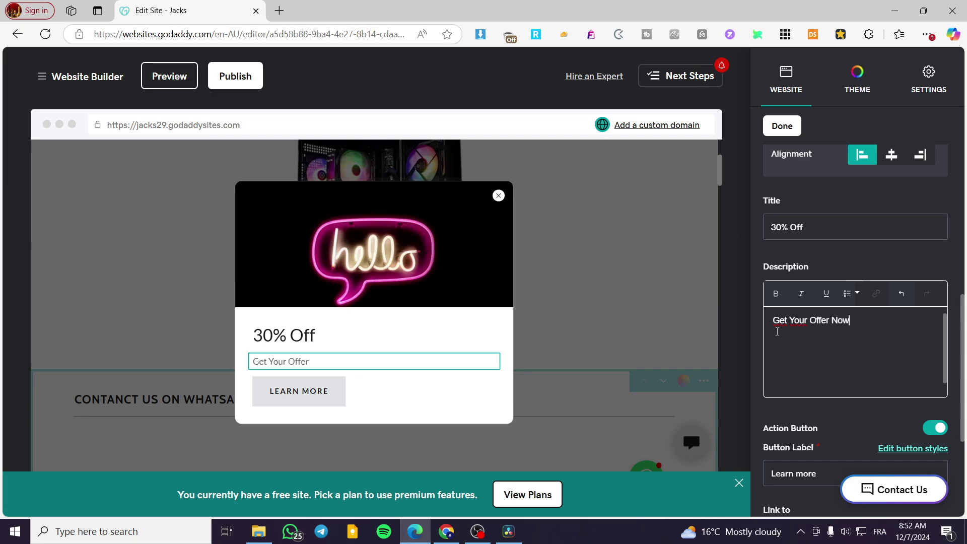
scroll(755, 402, "down", 3)
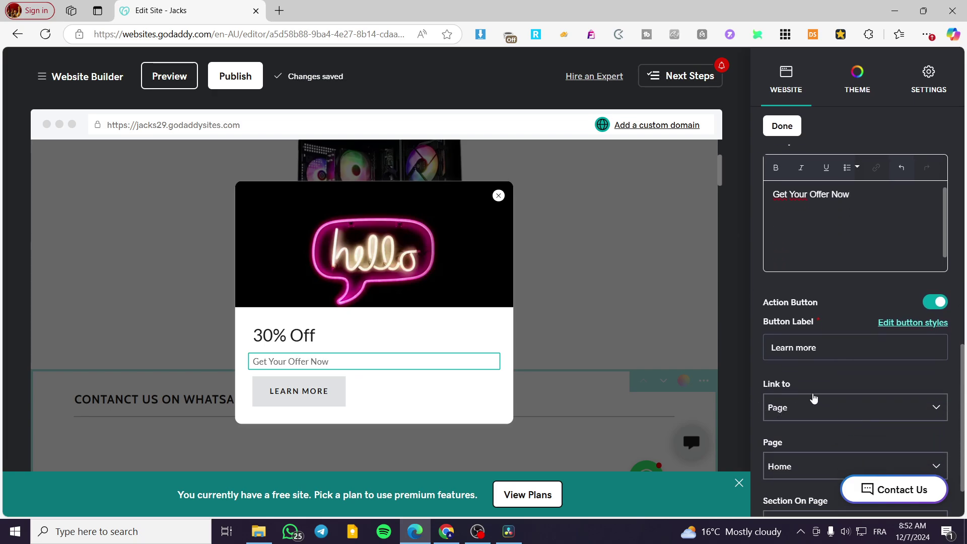
- Label the popup button 'Shop Now' and link it to Products
left_click_drag(817, 348, 750, 356)
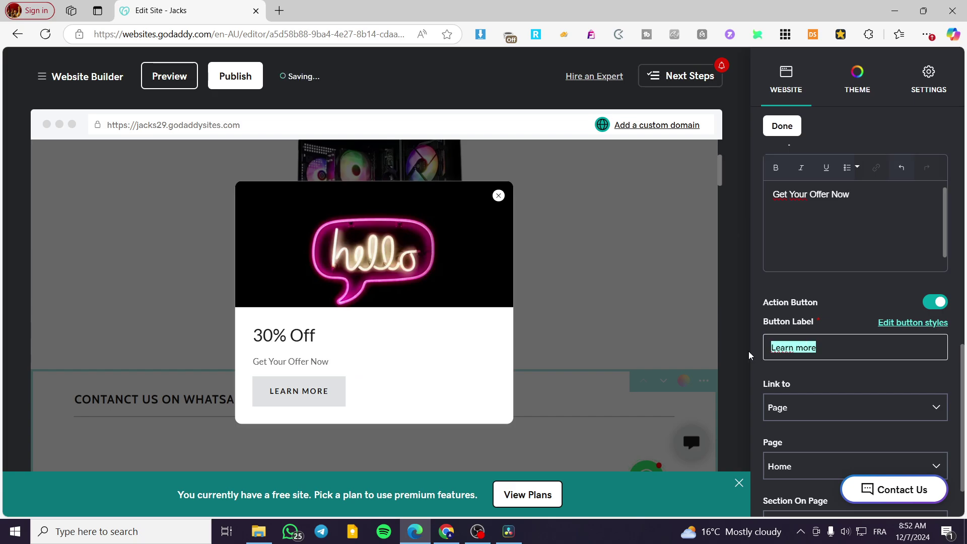
type("Shop ")
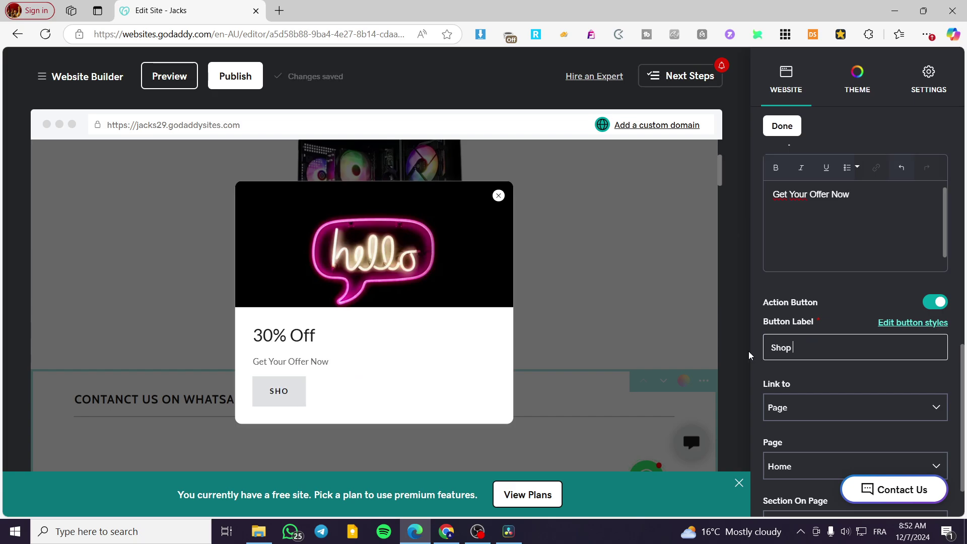
type("Now")
scroll(812, 355, "down", 2)
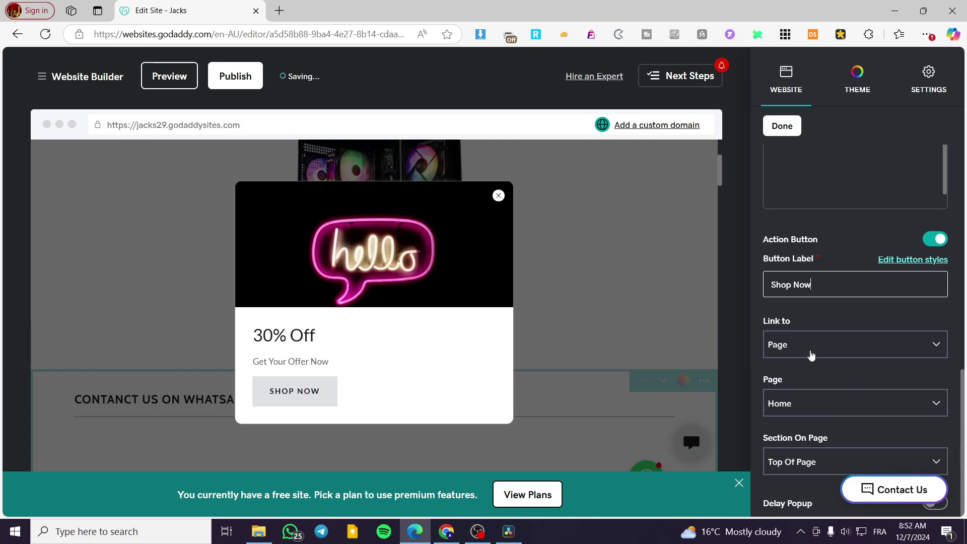
left_click(811, 354)
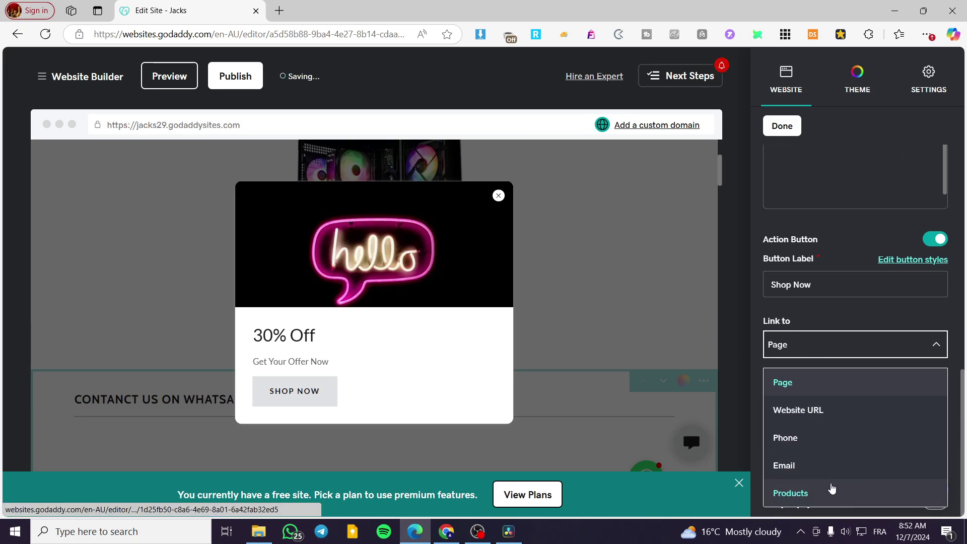
left_click(832, 489)
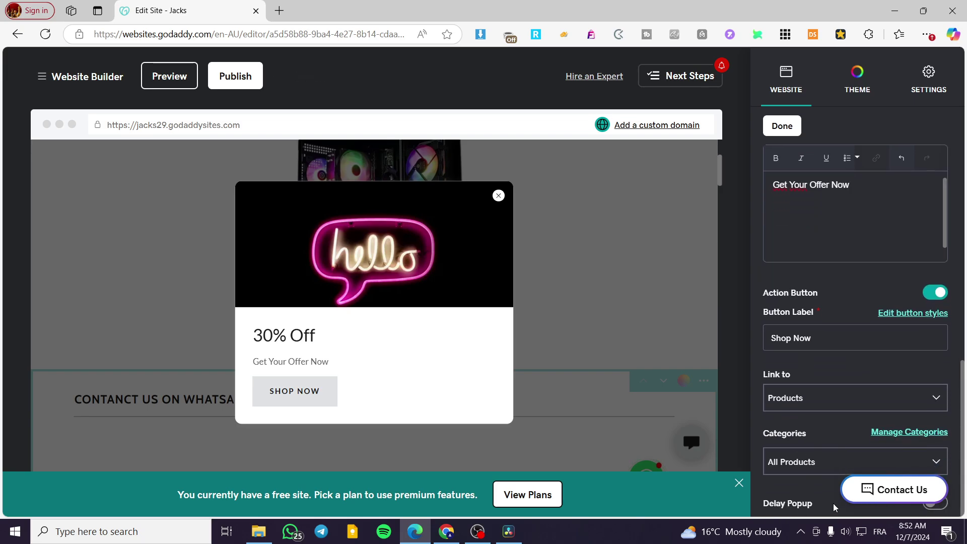
- Turn on Delay Popup and set the Delay Timer to 8 seconds
left_click(938, 503)
scroll(830, 488, "down", 1)
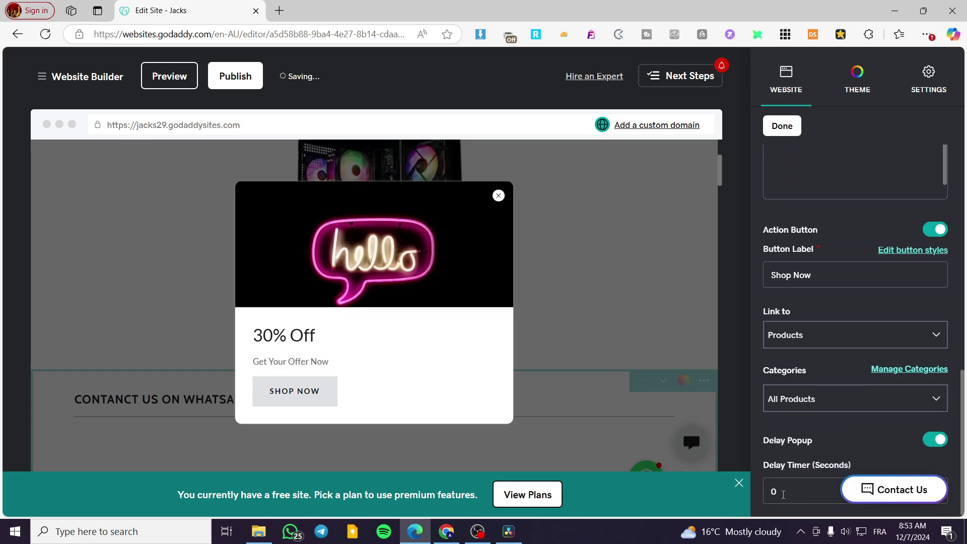
left_click_drag(782, 493, 758, 493)
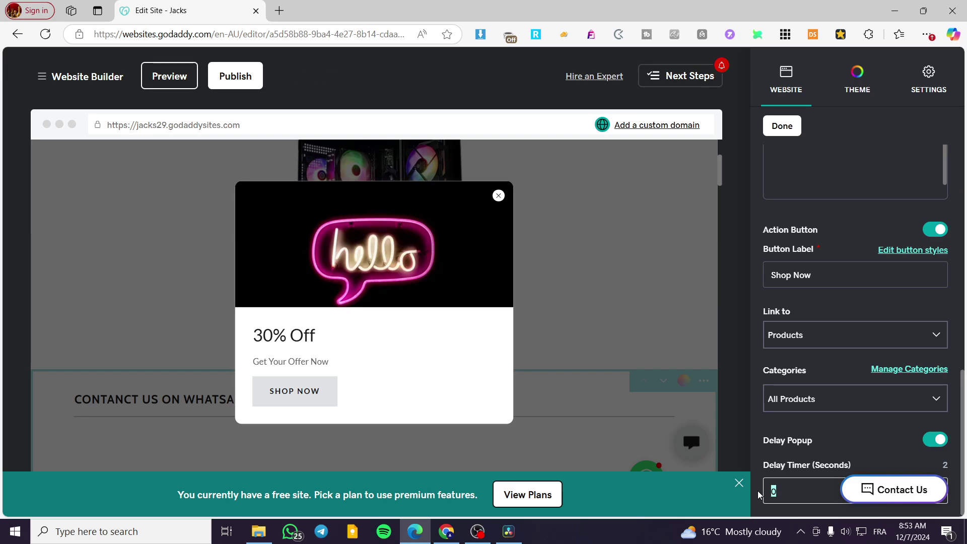
type("8")
left_click(813, 446)
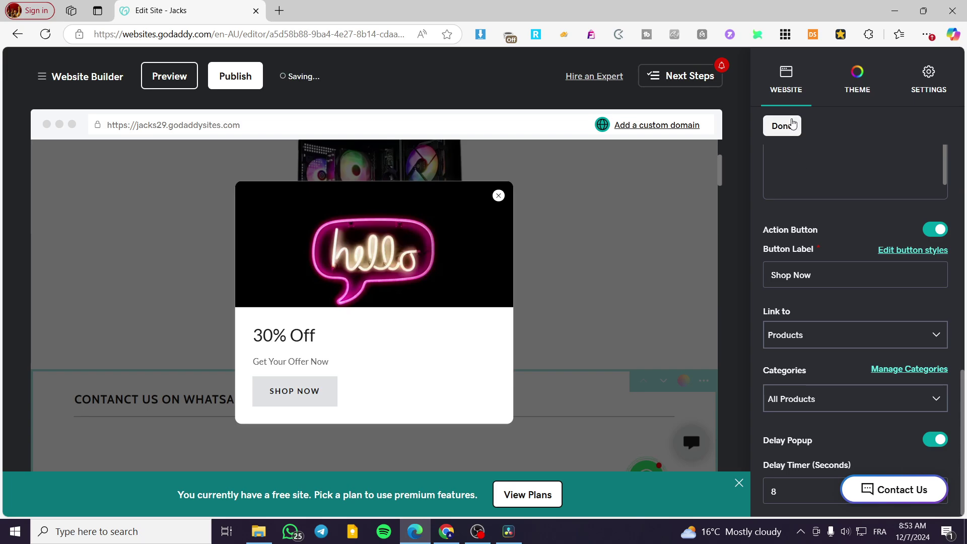
scroll(784, 302, "up", 10)
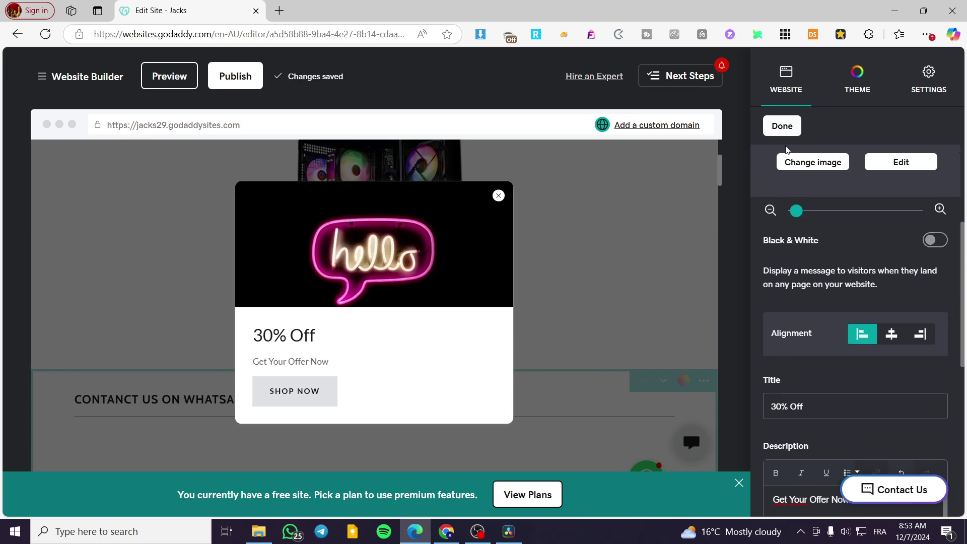
- Centre-align the popup content, swap in the gaming PC photo, and close the popup editor
left_click(892, 335)
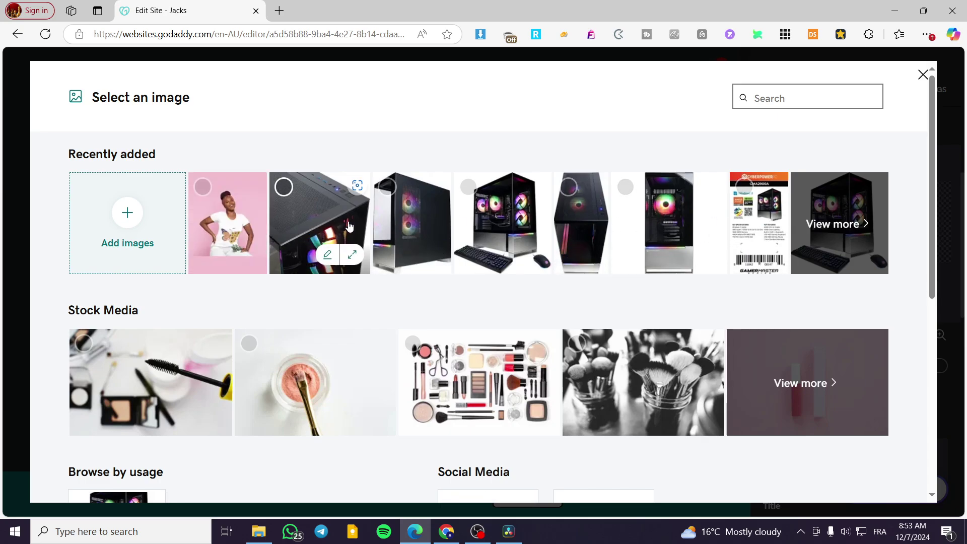
left_click(328, 230)
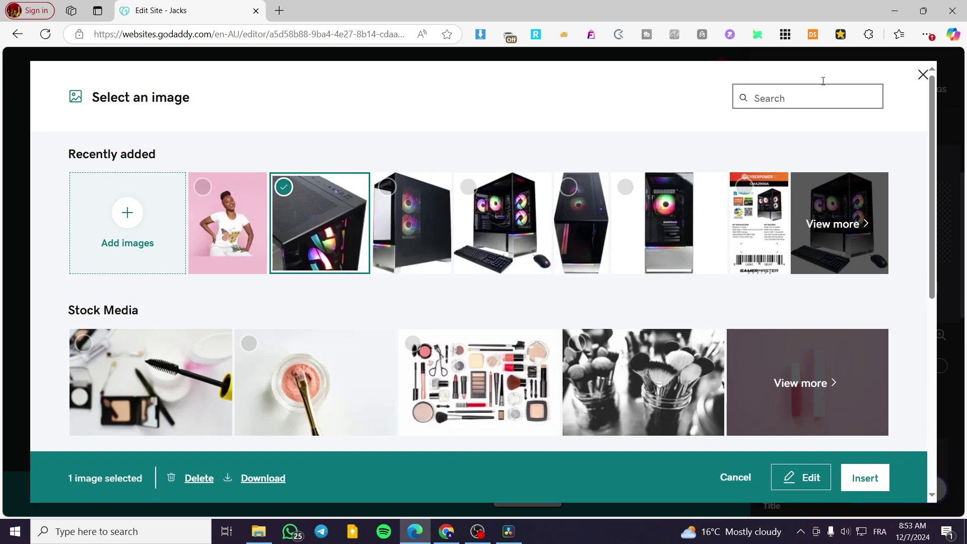
left_click(869, 485)
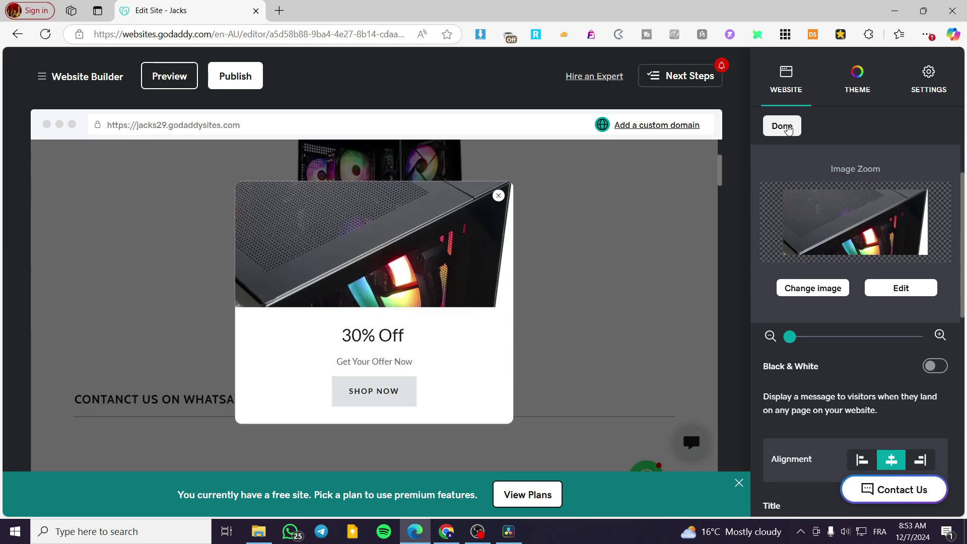
left_click(789, 130)
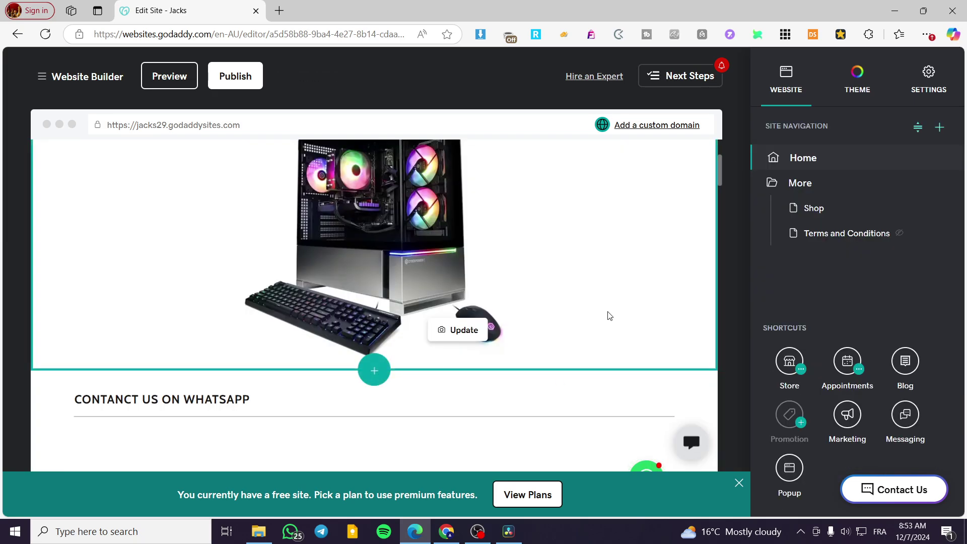